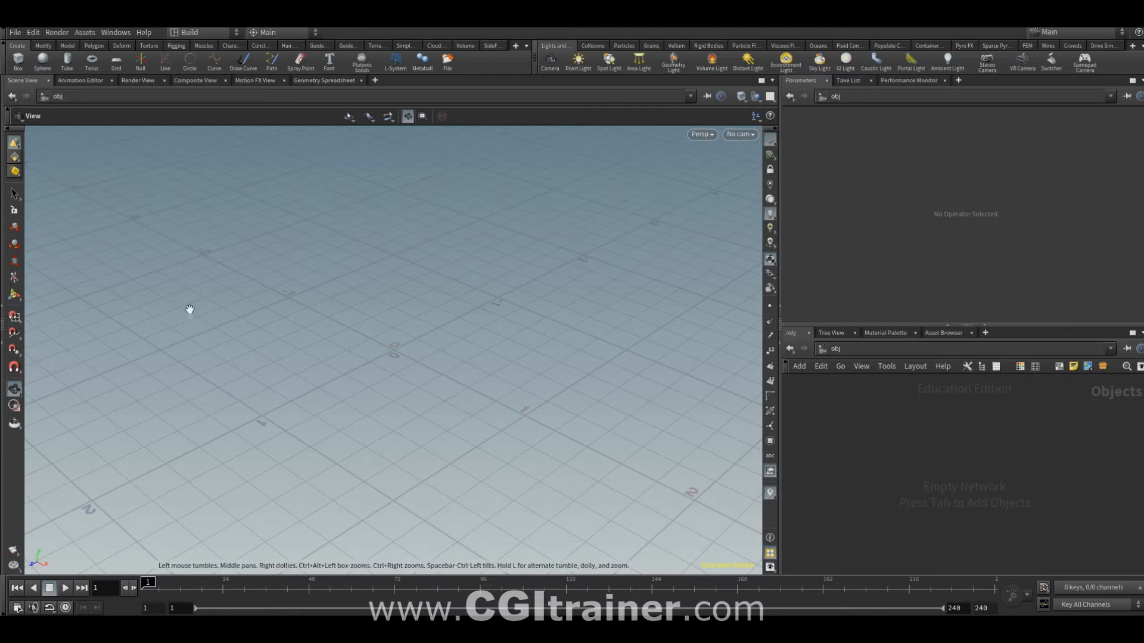
Step: Create a polygon tube and, inside its geometry network, enable end caps and set its height to 0.1
click(68, 61)
middle_drag(941, 506, 827, 451)
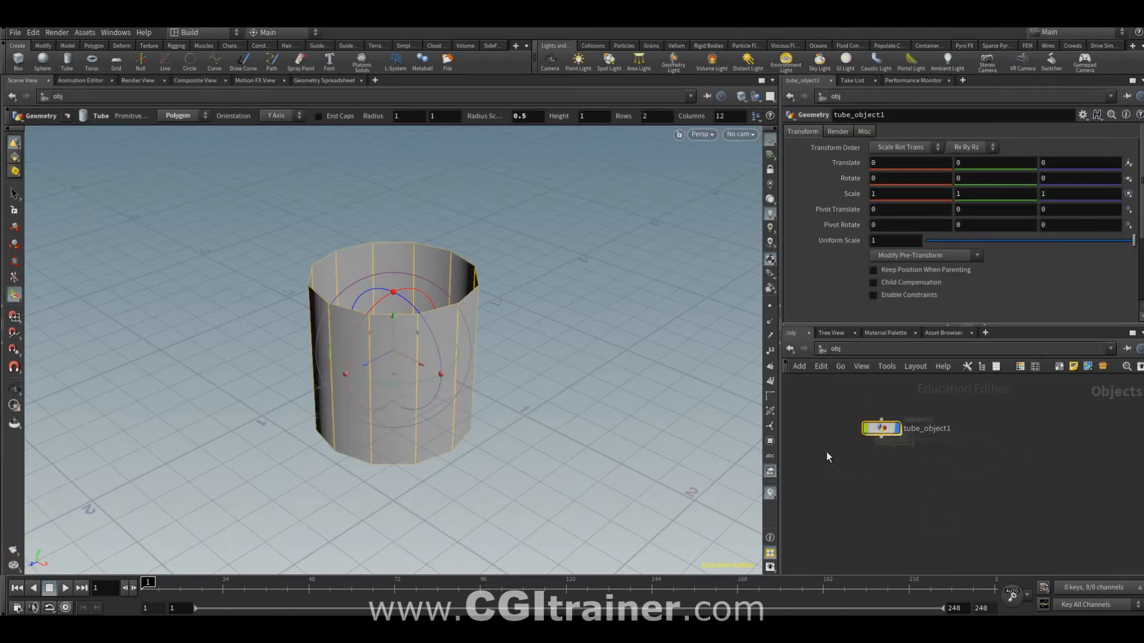
double_click(869, 419)
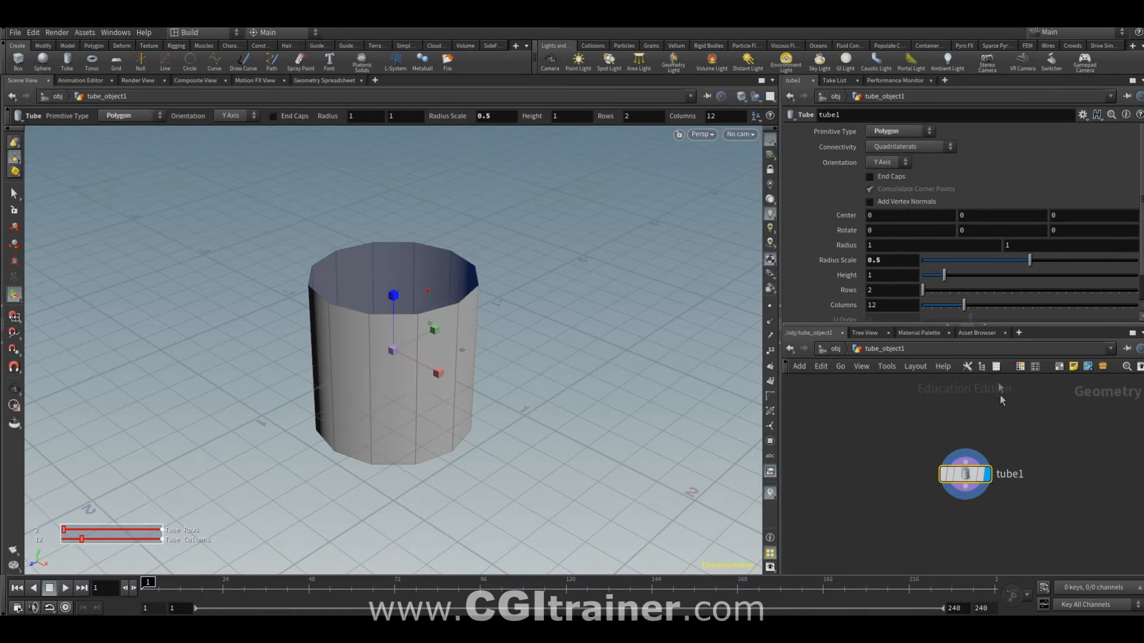
click(890, 178)
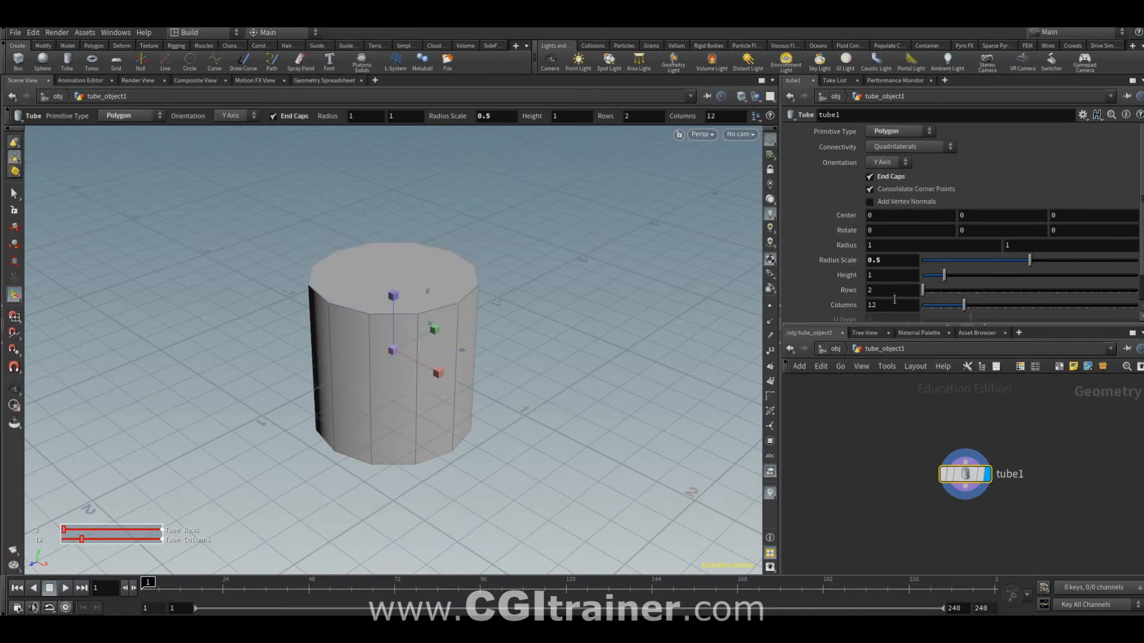
double_click(892, 275)
text(0.1)
key(Return)
Step: Duplicate the flat tube node and set the copy's radius scale to 0.182 and height to 1.09
drag(980, 488, 956, 426)
mouse_move(837, 411)
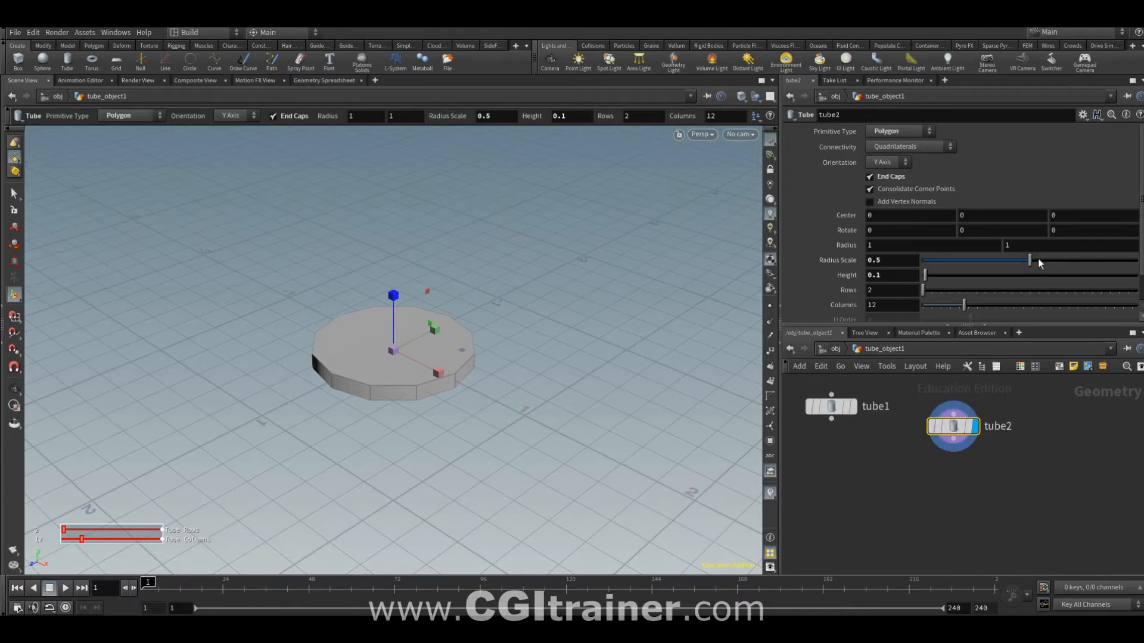
drag(1030, 260, 946, 276)
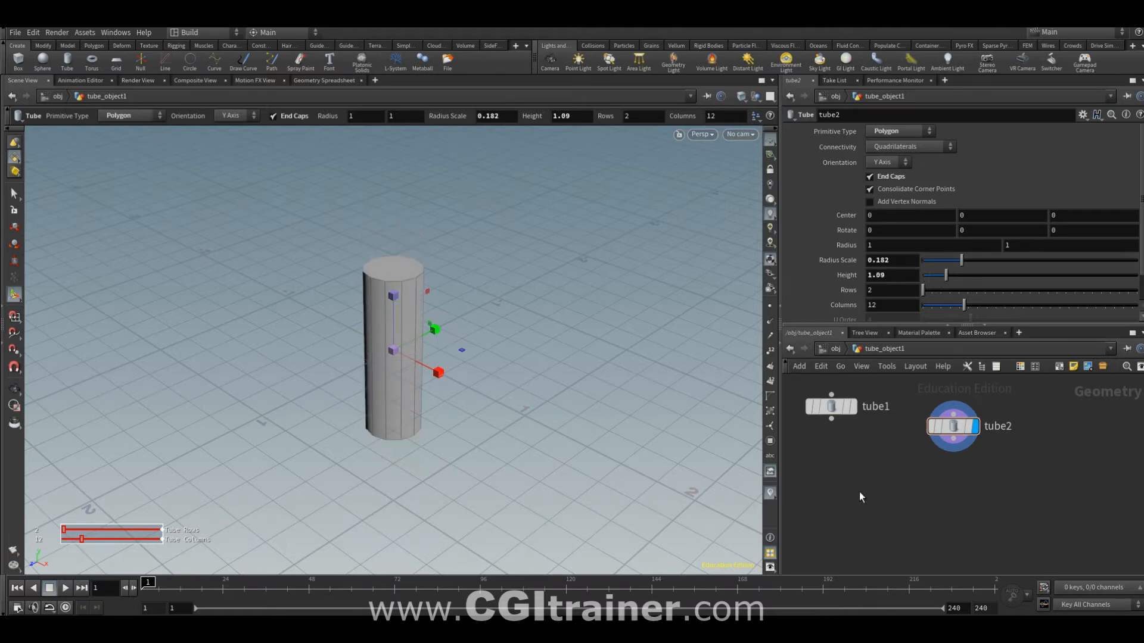
Step: Add a Boolean node that subtracts the narrow tube from the flat tube, and display its result
key(Tab)
text(boole)
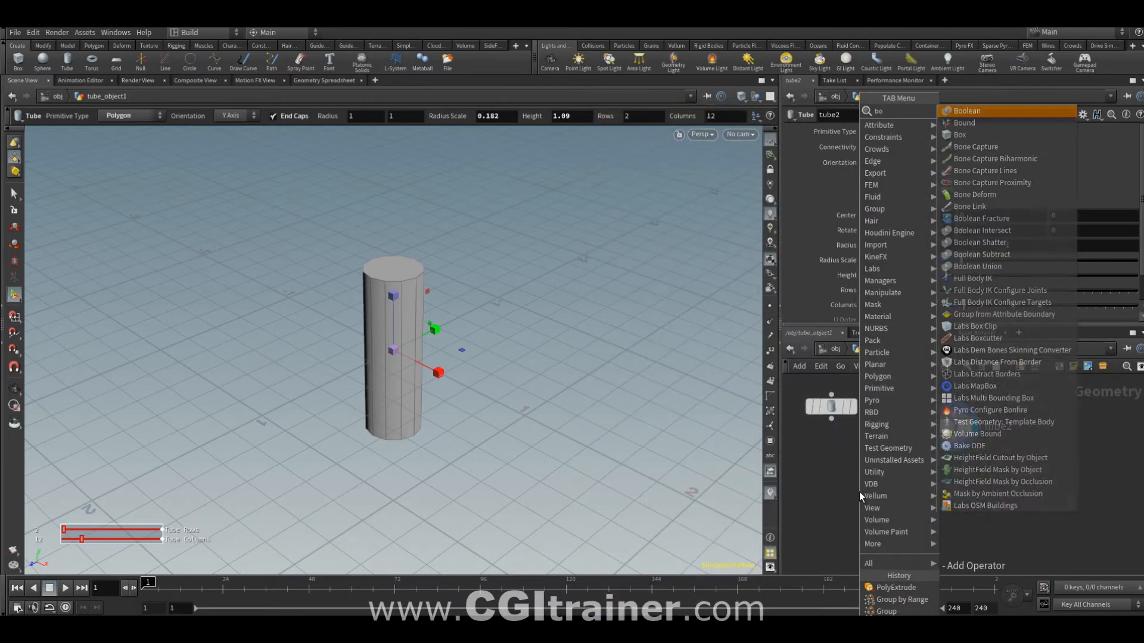
key(Return)
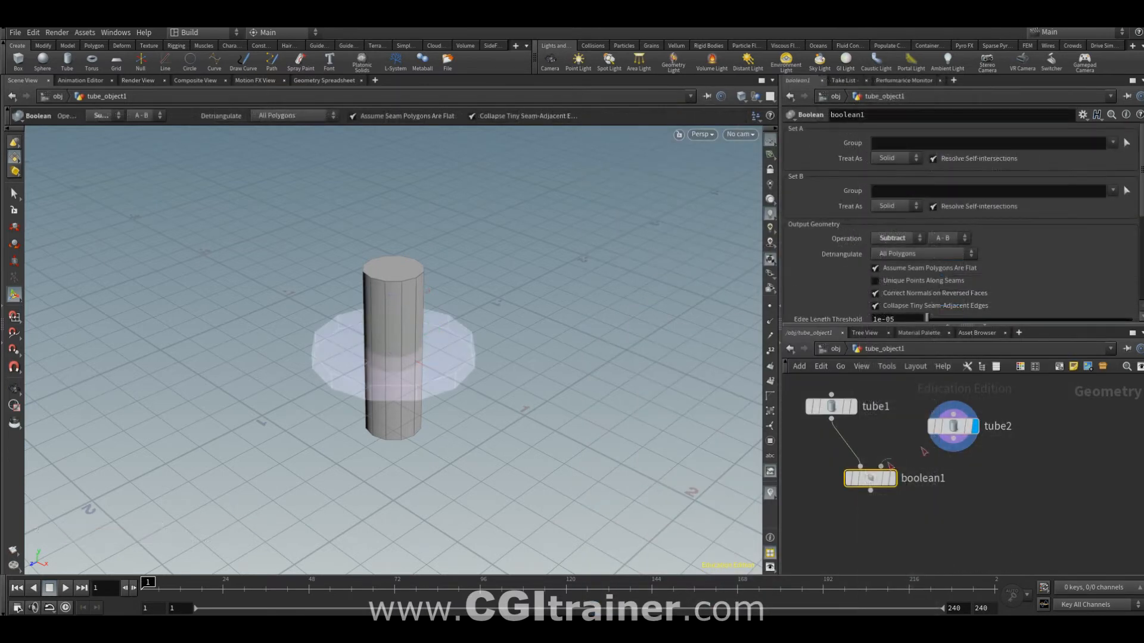
click(892, 477)
click(893, 481)
middle_drag(929, 512, 926, 451)
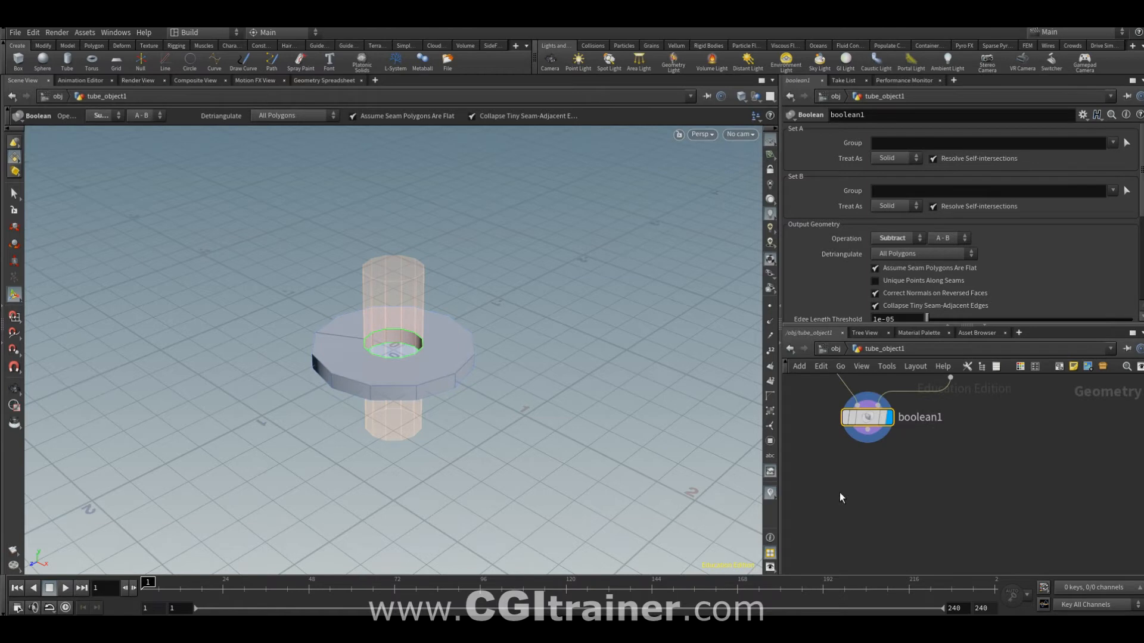
Step: Select every other outer side face around the ring
click(18, 197)
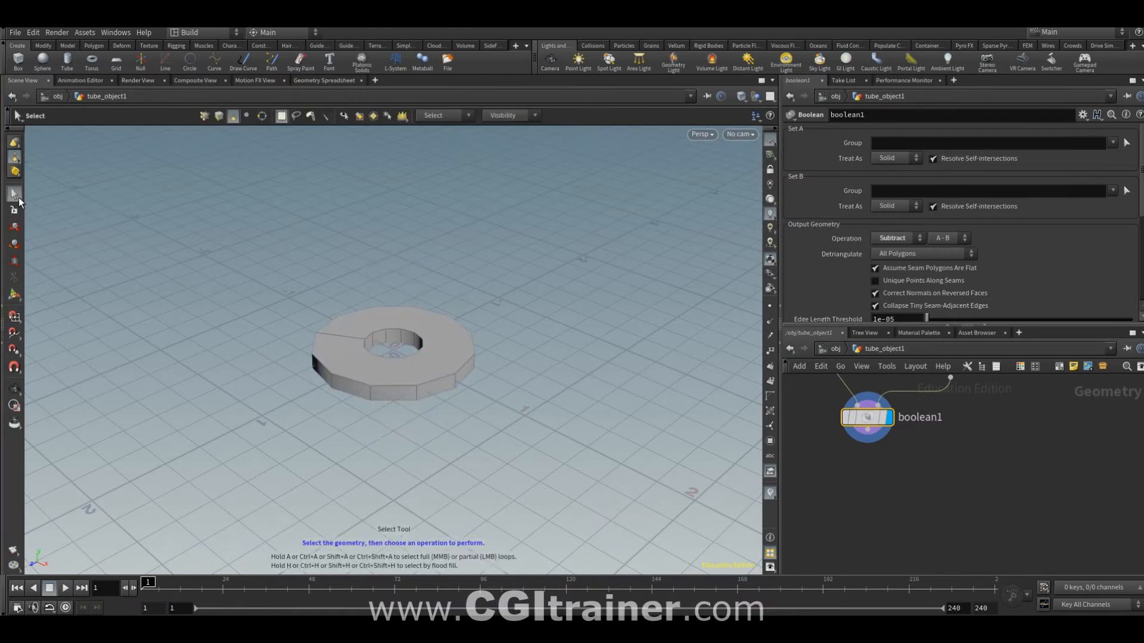
click(357, 392)
alt+drag(556, 365, 391, 404)
alt+drag(548, 378, 377, 409)
shift+click(382, 397)
alt+drag(395, 462, 488, 388)
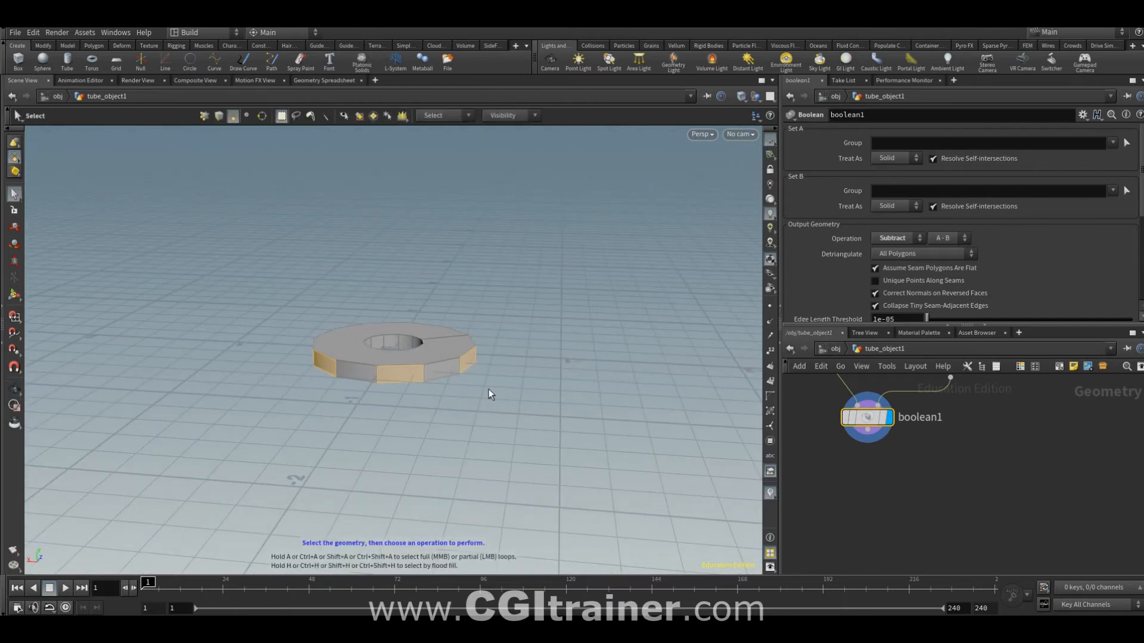
Step: PolyExtrude the selected outer faces outward by a distance of 0.184 to form gear teeth
key(Tab)
text(poly)
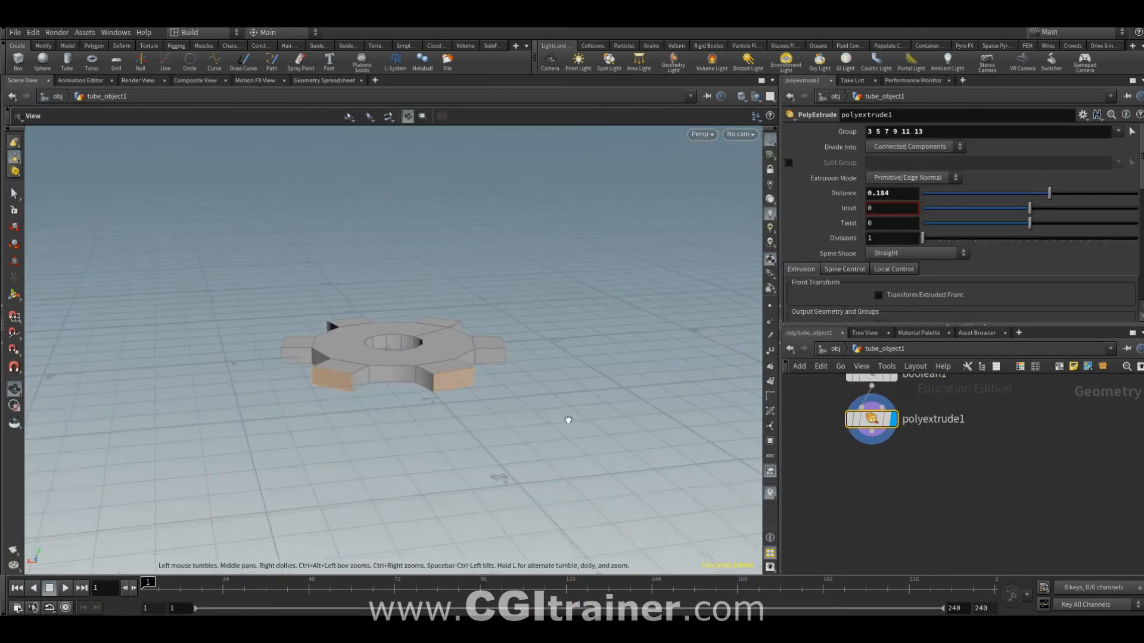
alt+drag(565, 413, 579, 489)
alt+drag(439, 422, 646, 434)
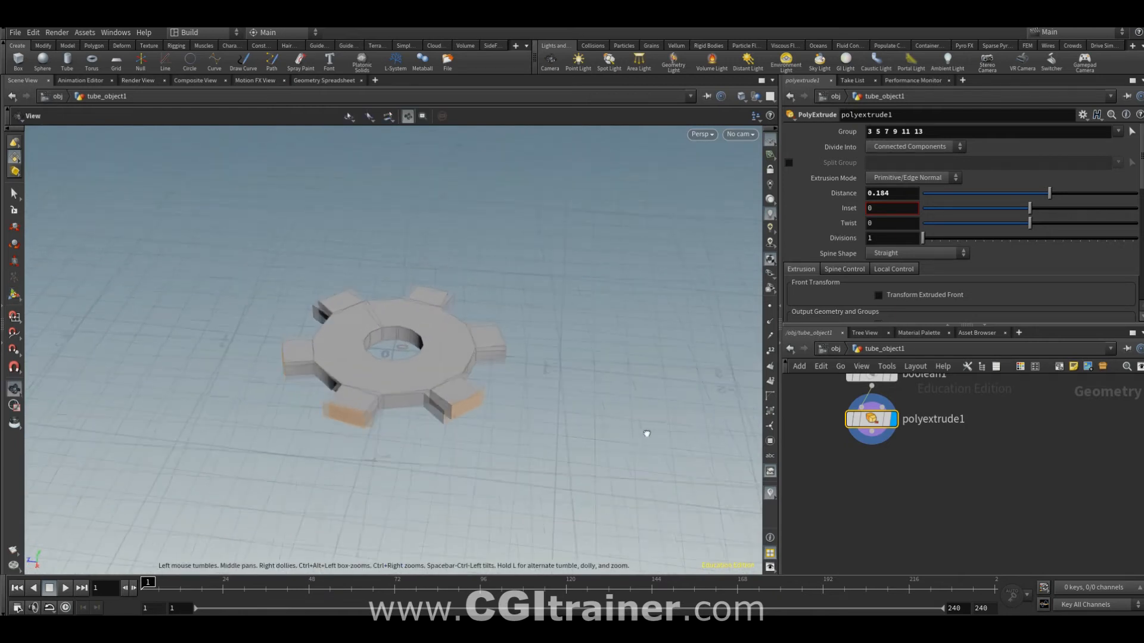
Step: Try raising the flat tube's column count to 18 to test how the extruded teeth respond
key(h)
click(864, 425)
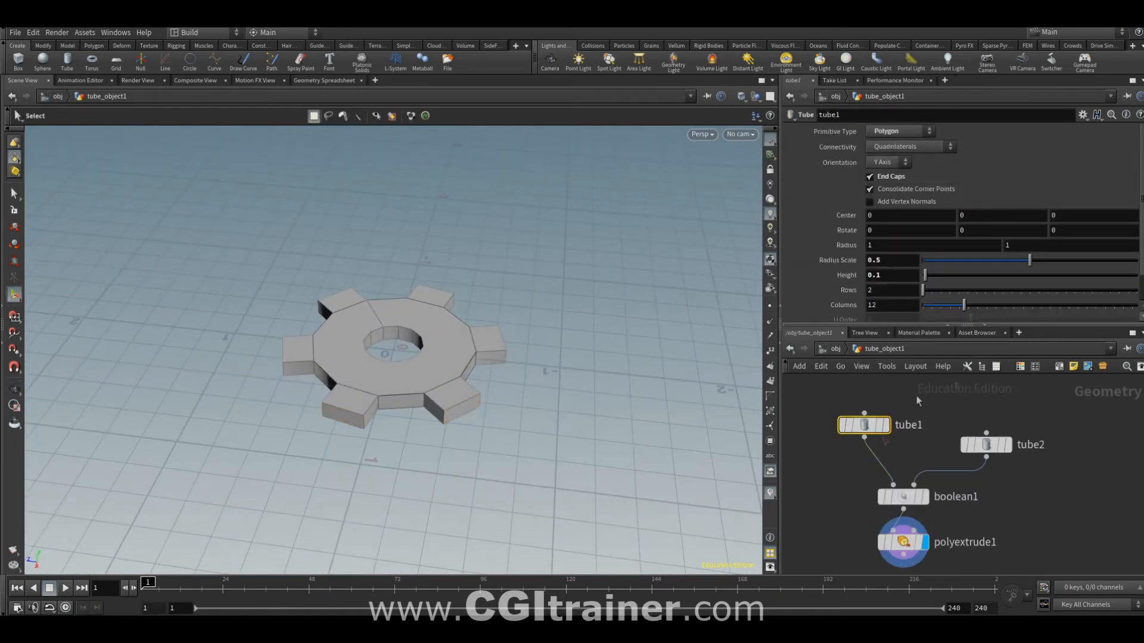
drag(964, 305, 991, 307)
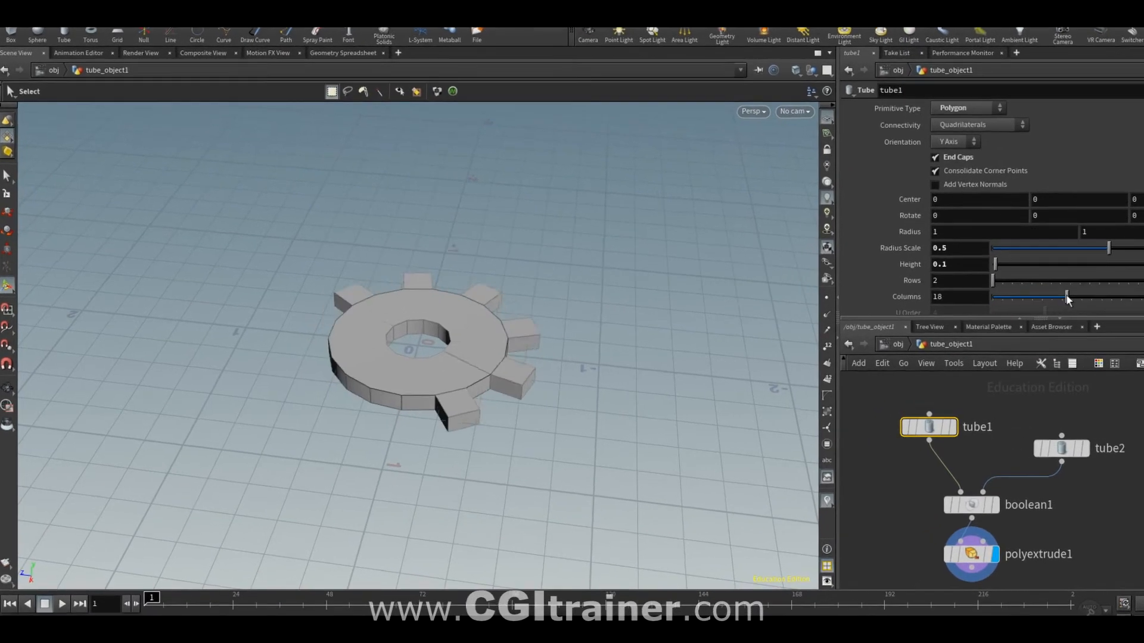
drag(1067, 294, 1075, 295)
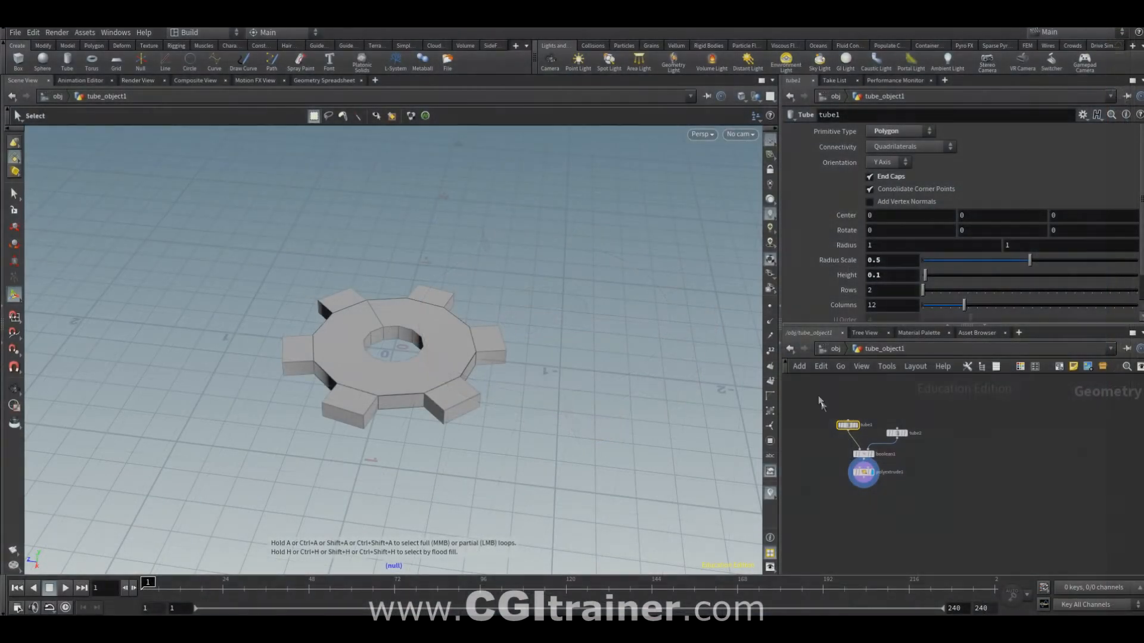
Step: Duplicate both tube nodes and the Boolean node beside the originals, and display the copied Boolean
drag(821, 400, 935, 458)
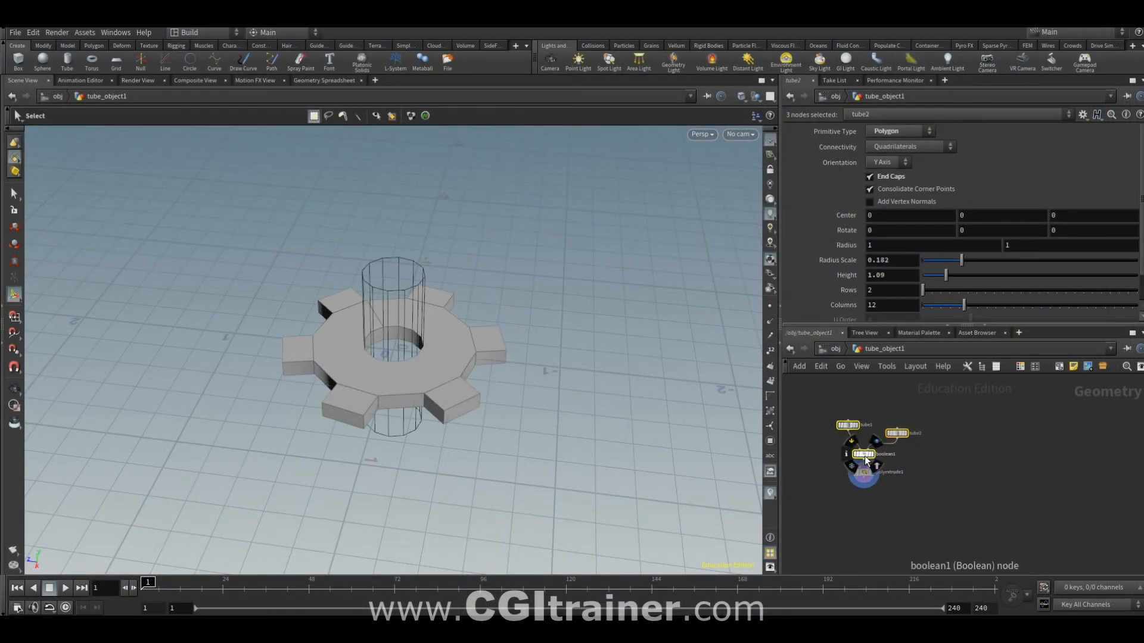
drag(865, 456, 989, 487)
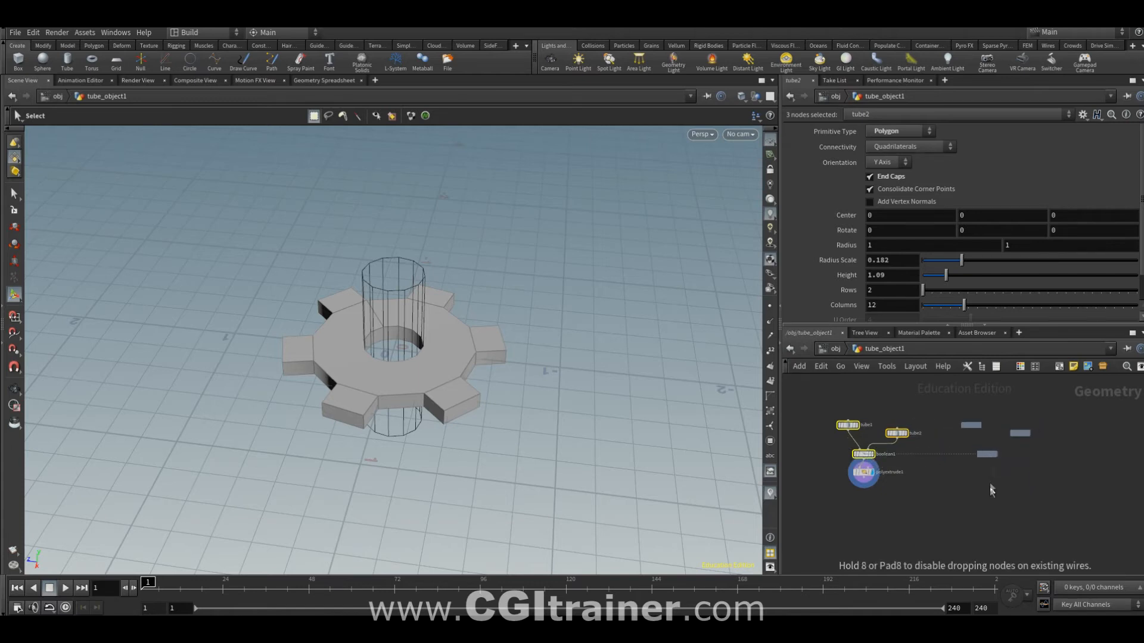
alt+drag(989, 485, 988, 482)
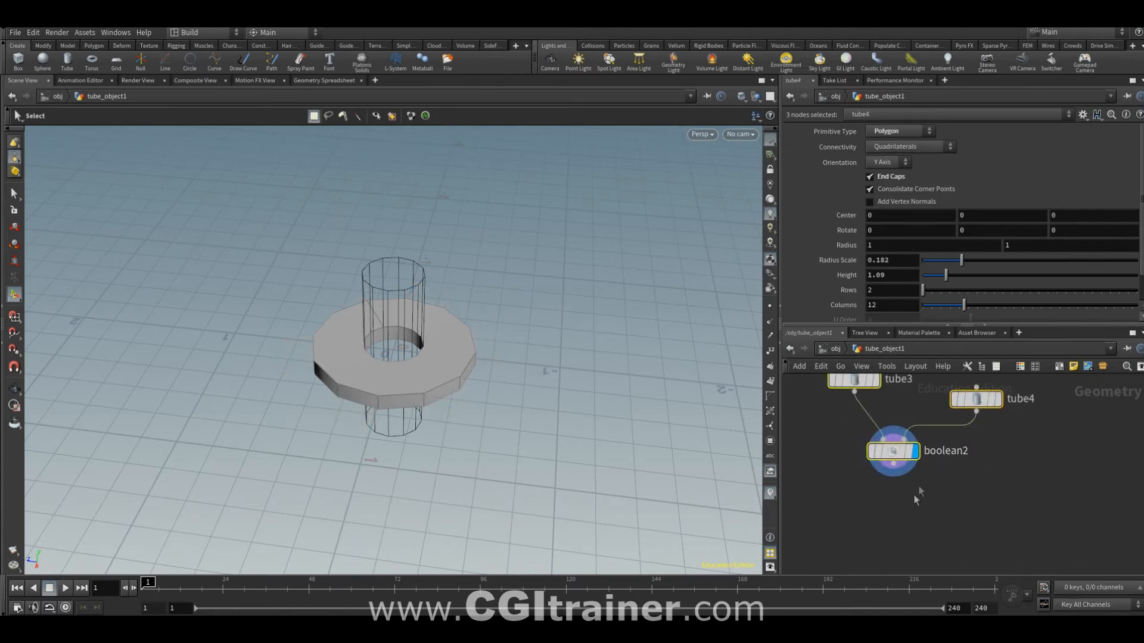
middle_drag(913, 494, 931, 480)
click(892, 489)
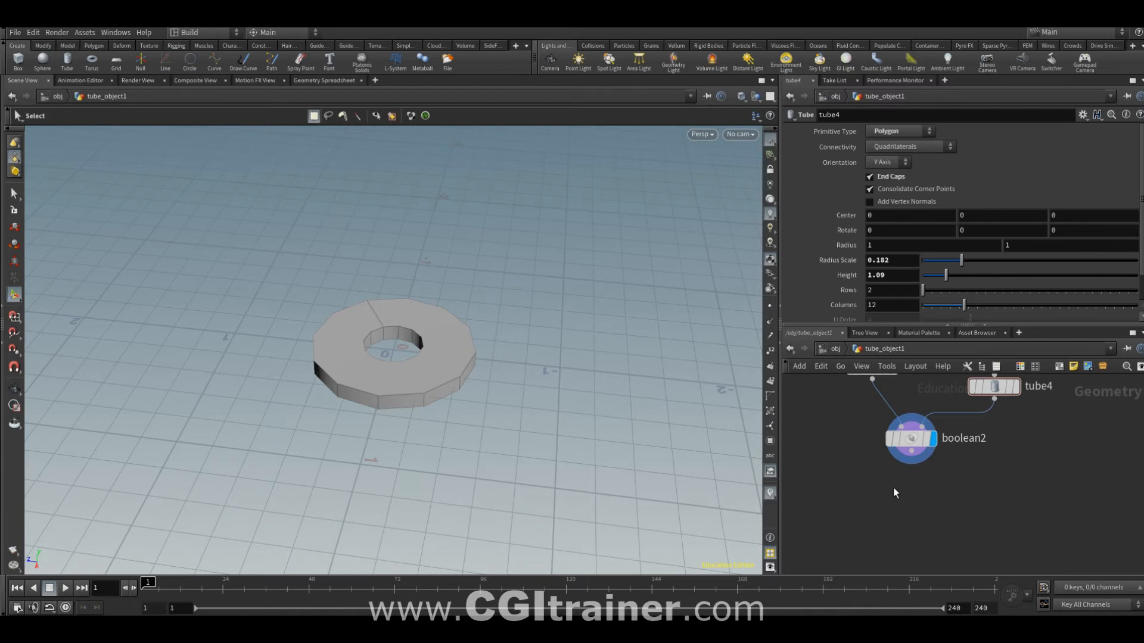
Step: Add a Group node below the copied Boolean, display it, and name its group IN
key(Tab)
text(group)
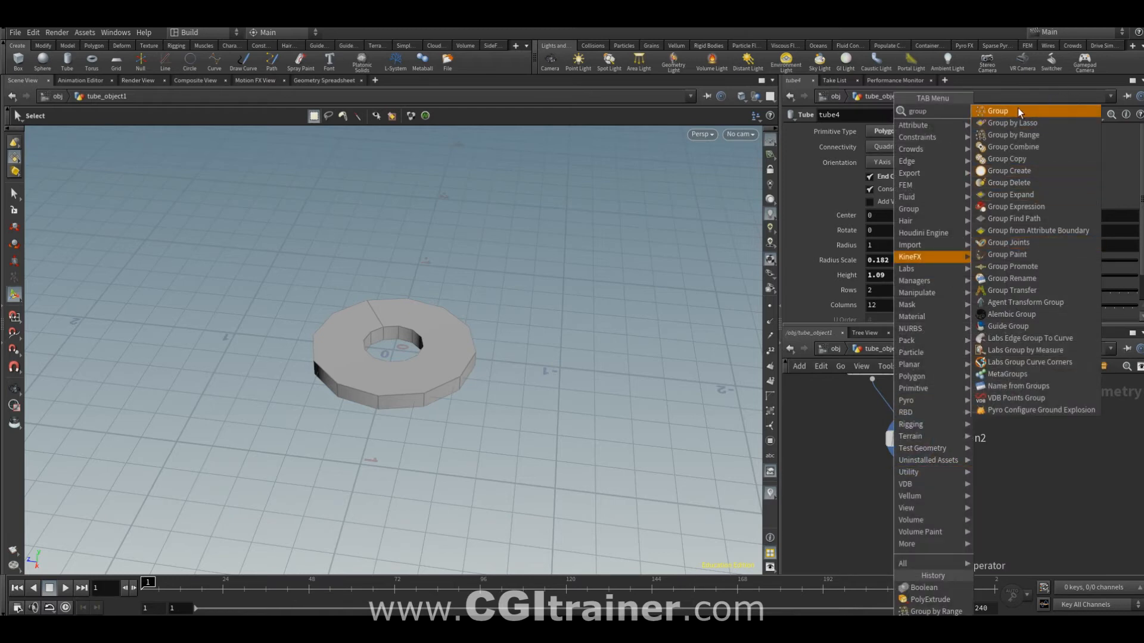
click(1017, 110)
click(914, 484)
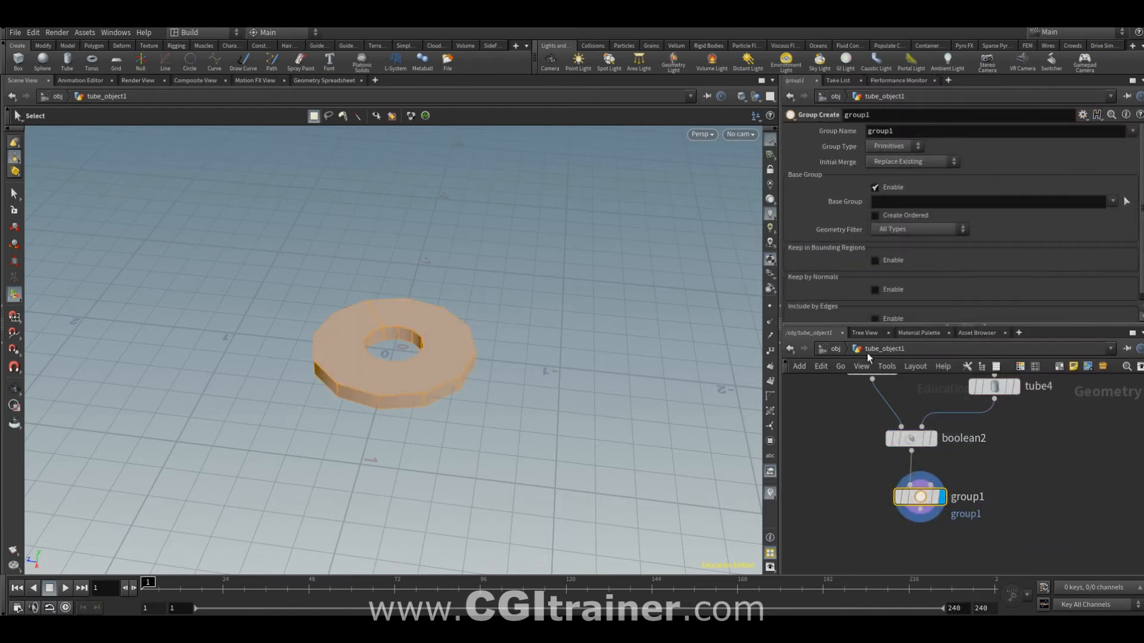
double_click(903, 129)
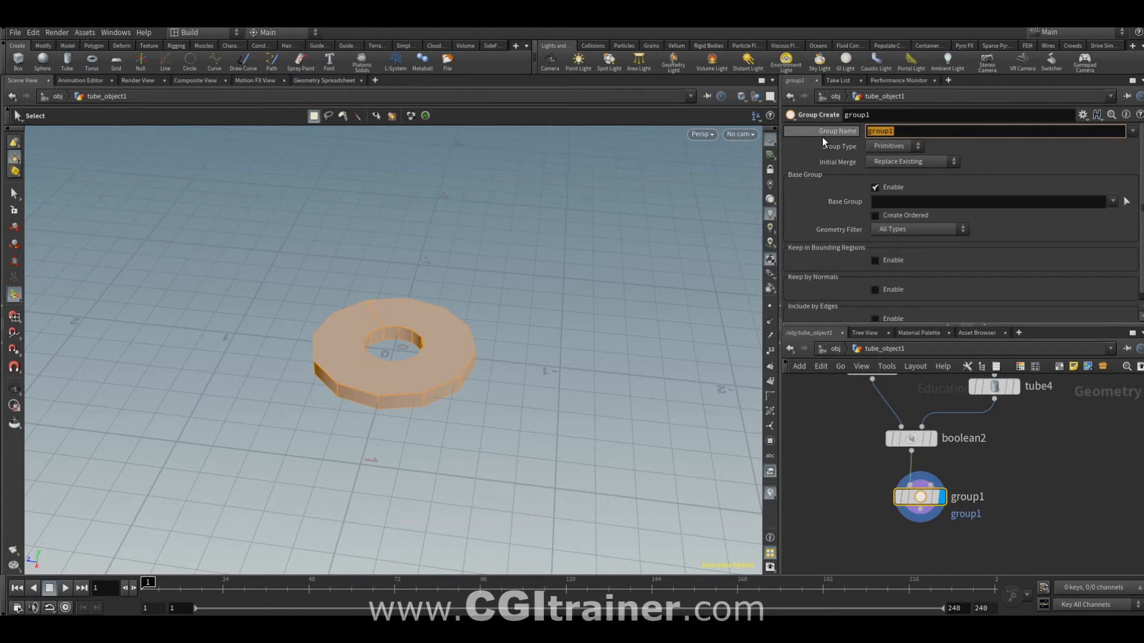
text(IN)
key(Return)
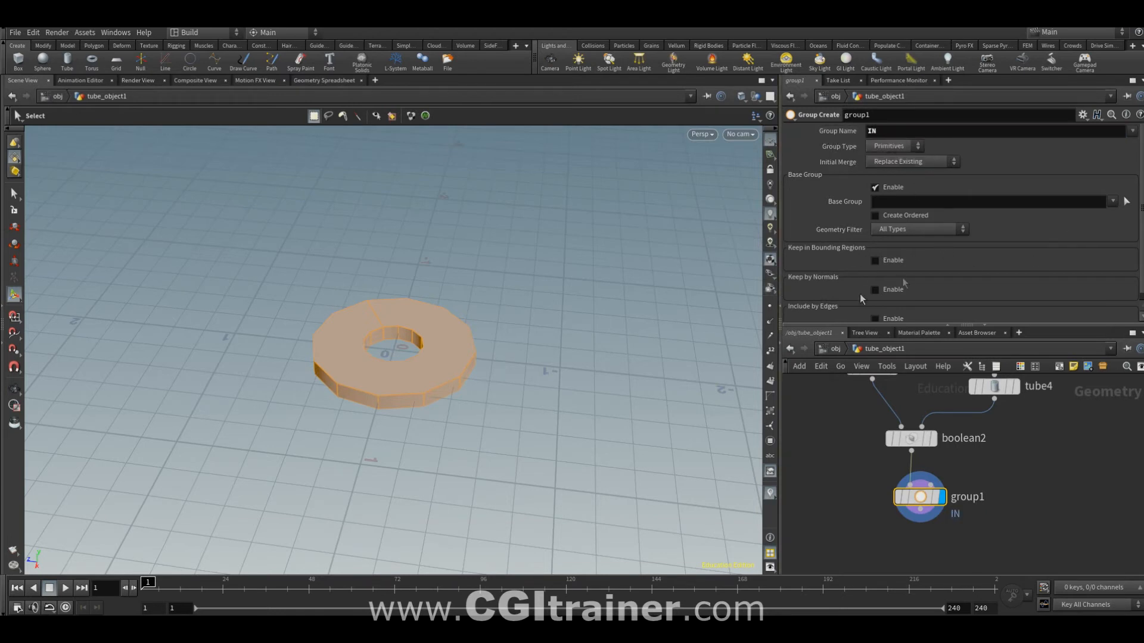
Step: Limit the IN group to a bounding box of size 0.6 on all axes, including partially contained entities
click(885, 262)
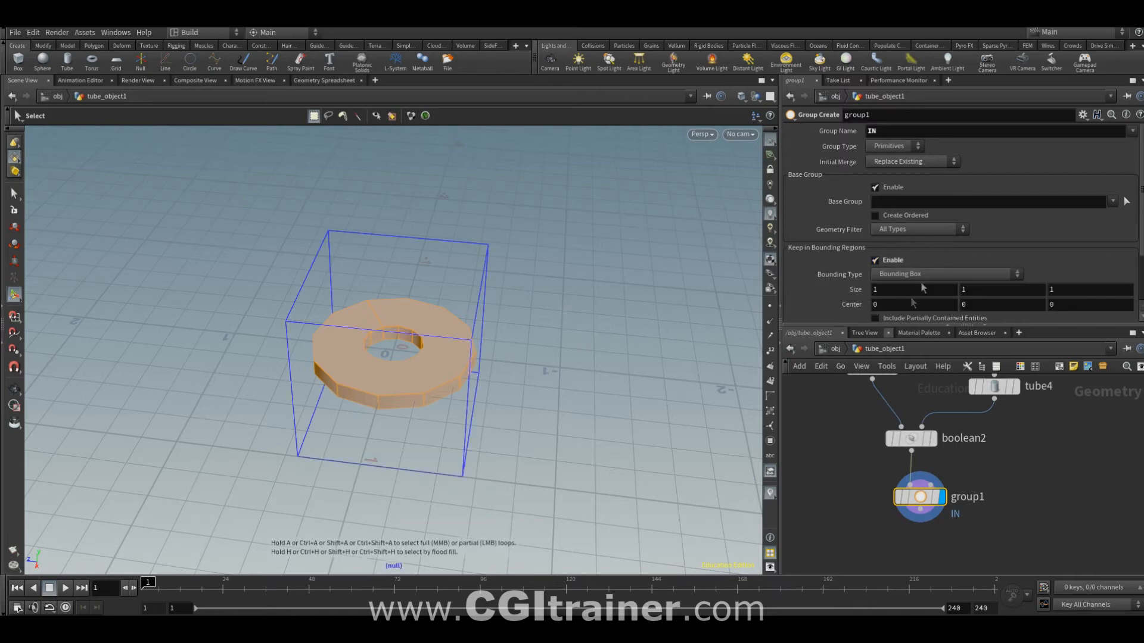
middle_drag(854, 292, 495, 346)
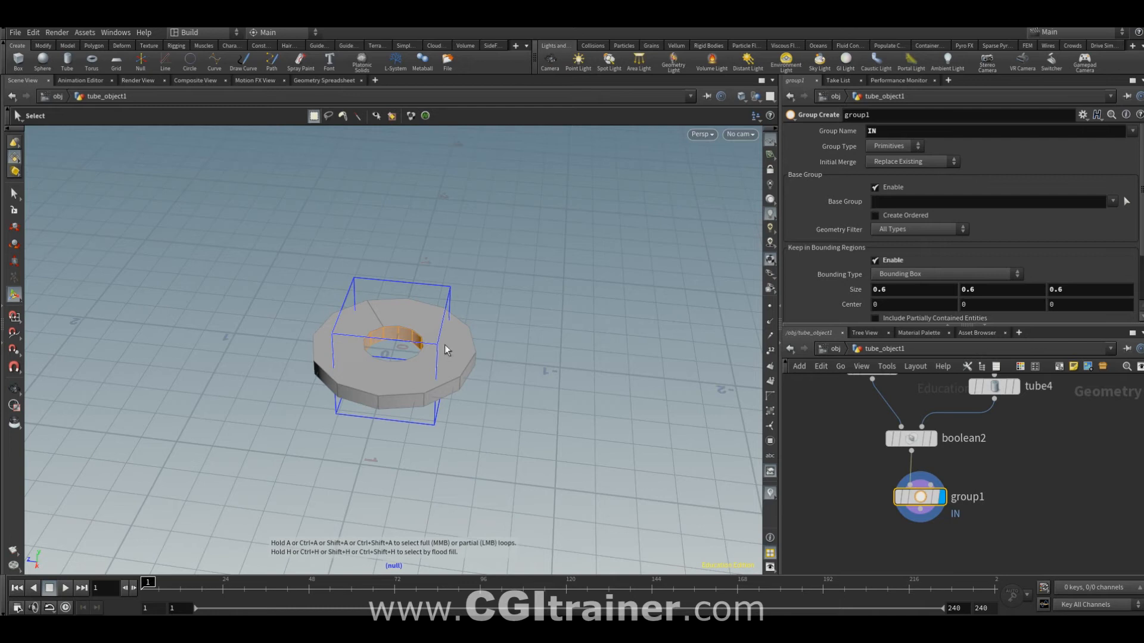
scroll(810, 295, down, 3)
click(895, 257)
key(Escape)
drag(684, 357, 705, 342)
Step: Add a Group by Range node below the Group node, display it, and choose IN as its base group
middle_drag(900, 540, 874, 474)
click(874, 474)
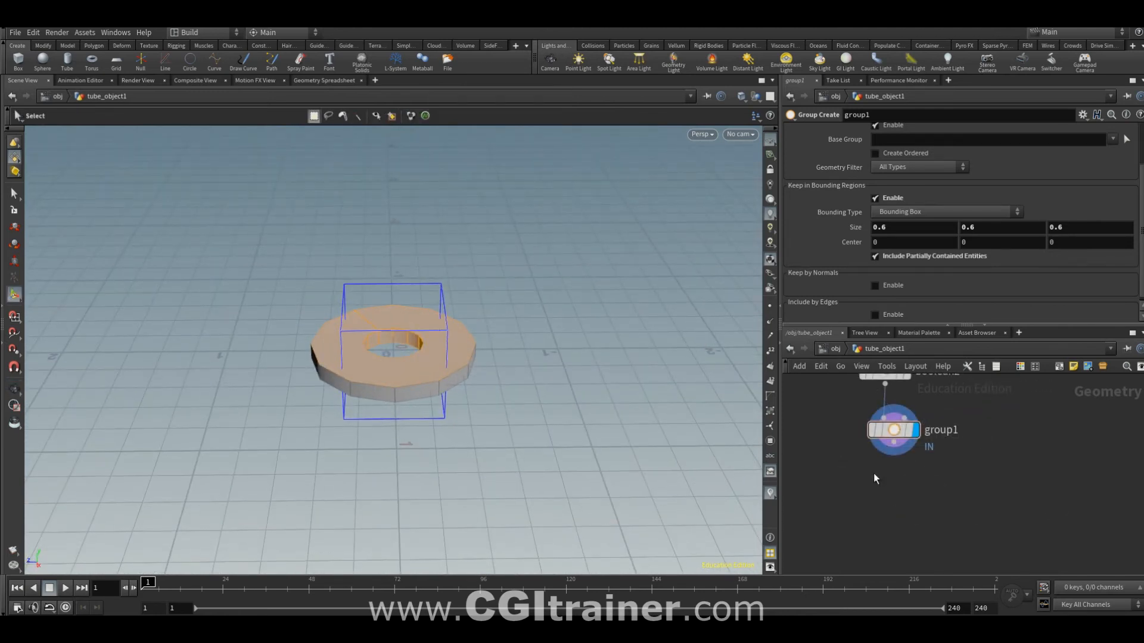
key(Tab)
text(groupbyr)
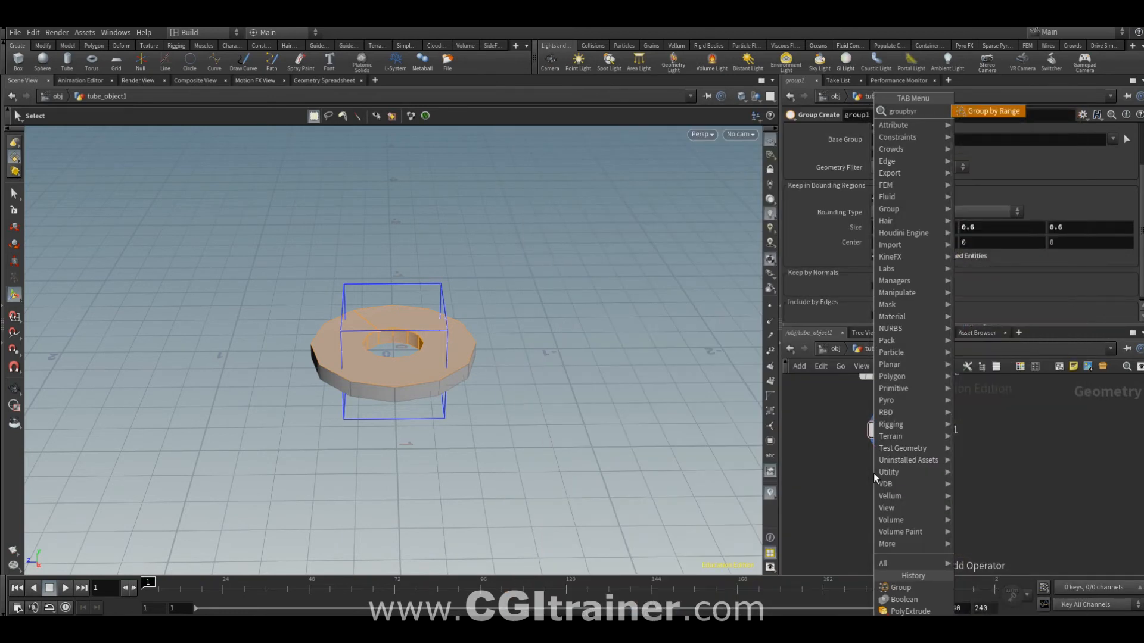
key(Return)
click(915, 486)
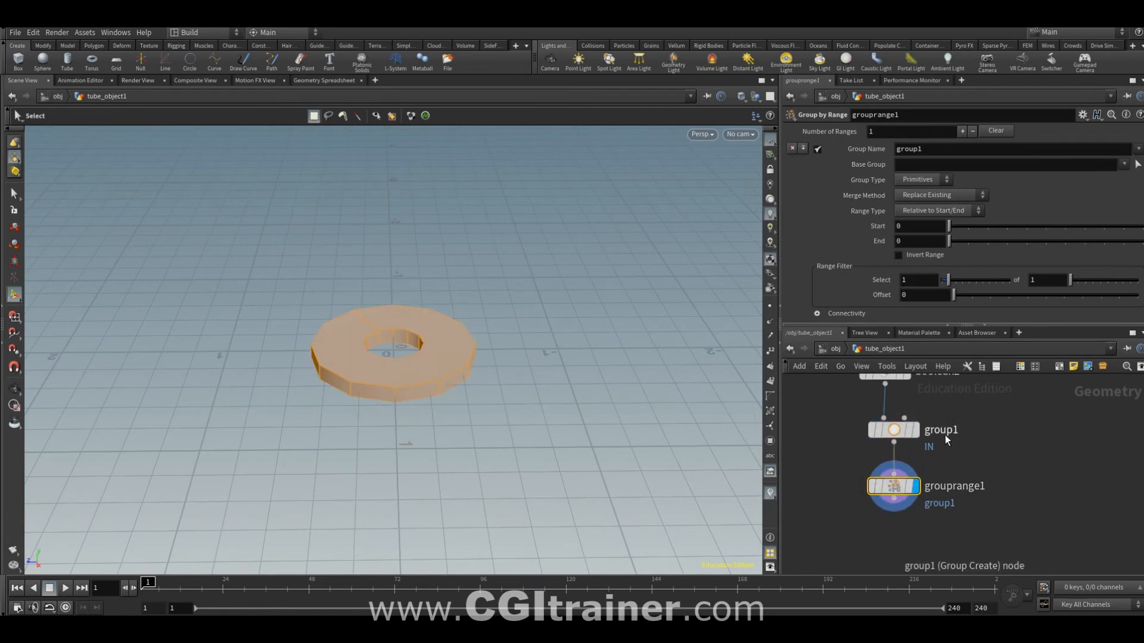
click(1126, 179)
click(1126, 179)
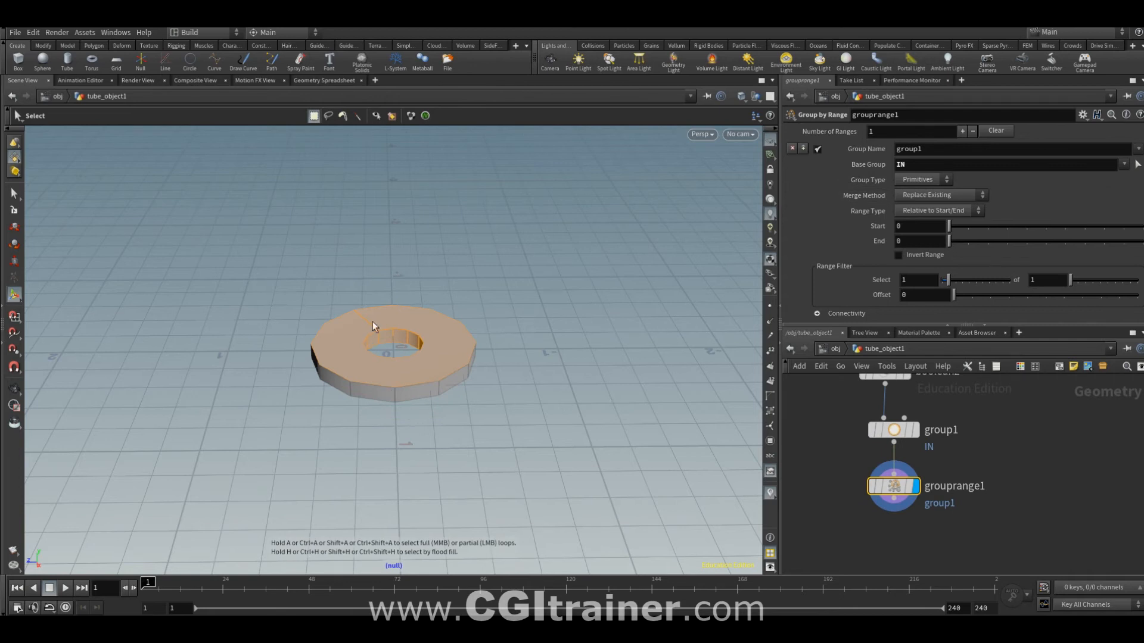
Step: Invert the range node's base group to !IN, filter it to select 1 of 2, and name its group OK
mouse_move(897, 498)
click(941, 166)
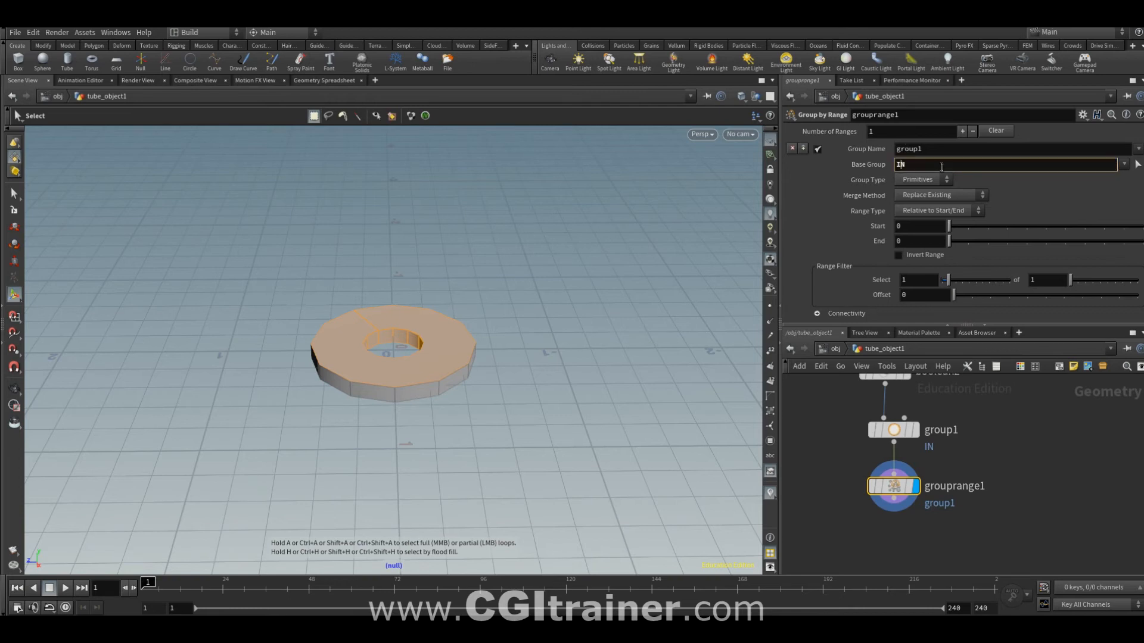
text(!)
key(Return)
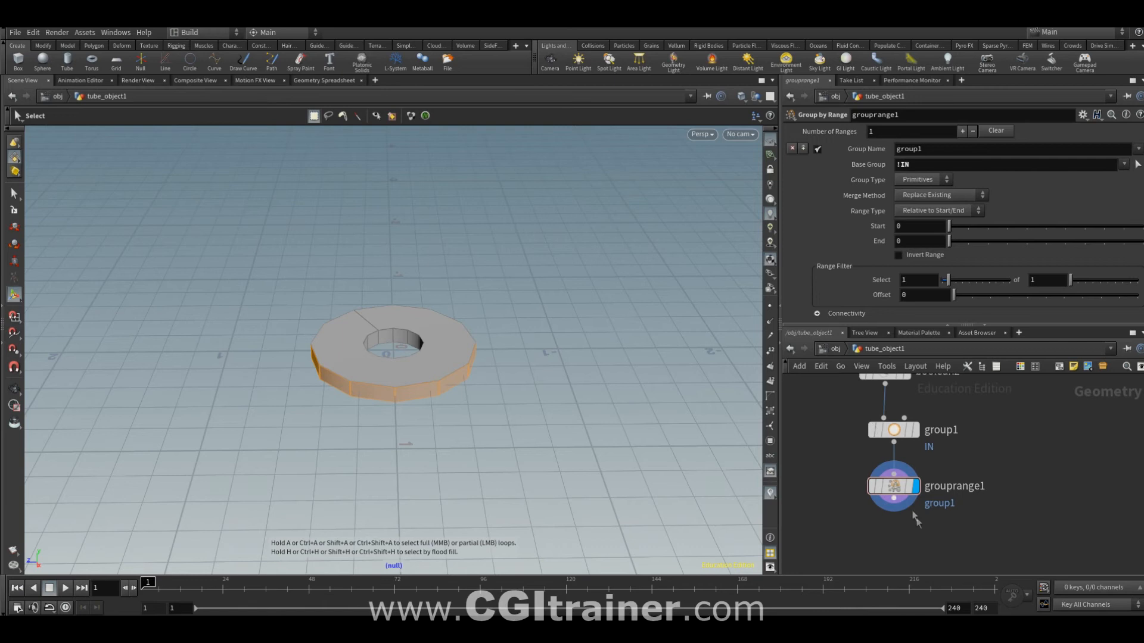
click(1078, 281)
middle_drag(1021, 504, 1016, 428)
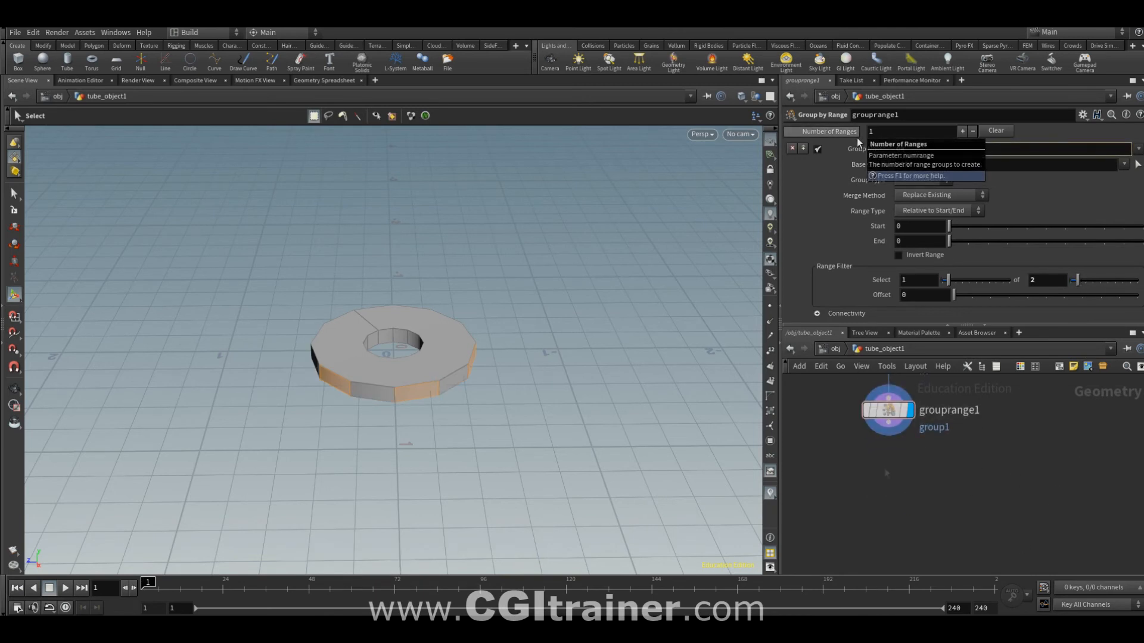
Step: Add a PolyExtrude node below the range node, extruding the OK group by a distance of 0.274
key(Tab)
text(polyex)
key(Return)
click(1117, 131)
click(1036, 167)
drag(1029, 198, 1059, 194)
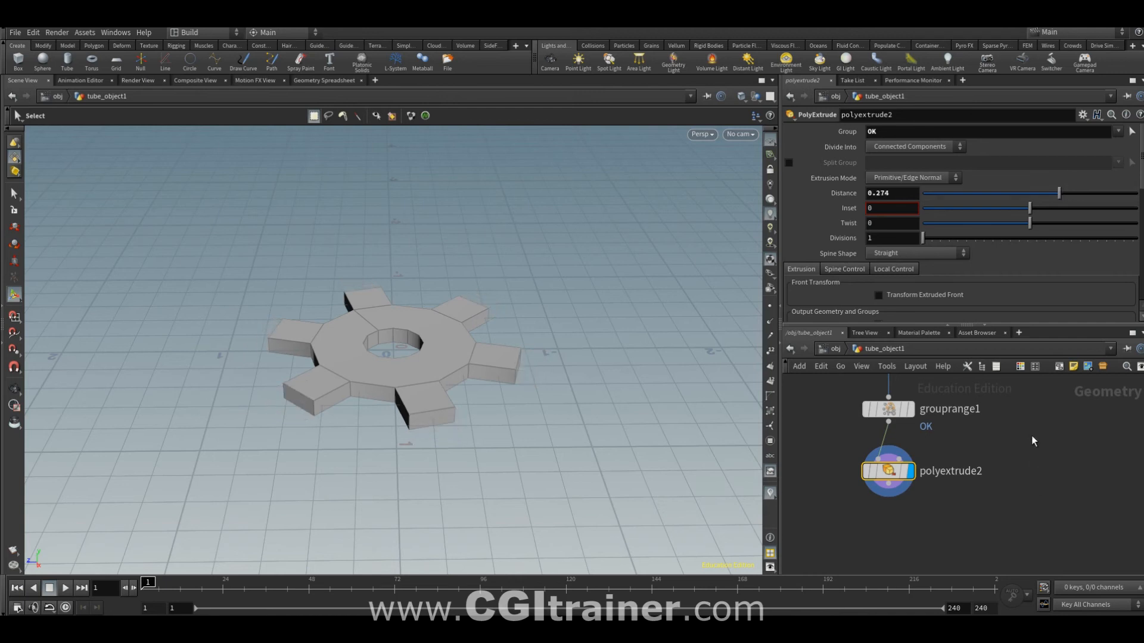
middle_drag(1034, 441, 1034, 503)
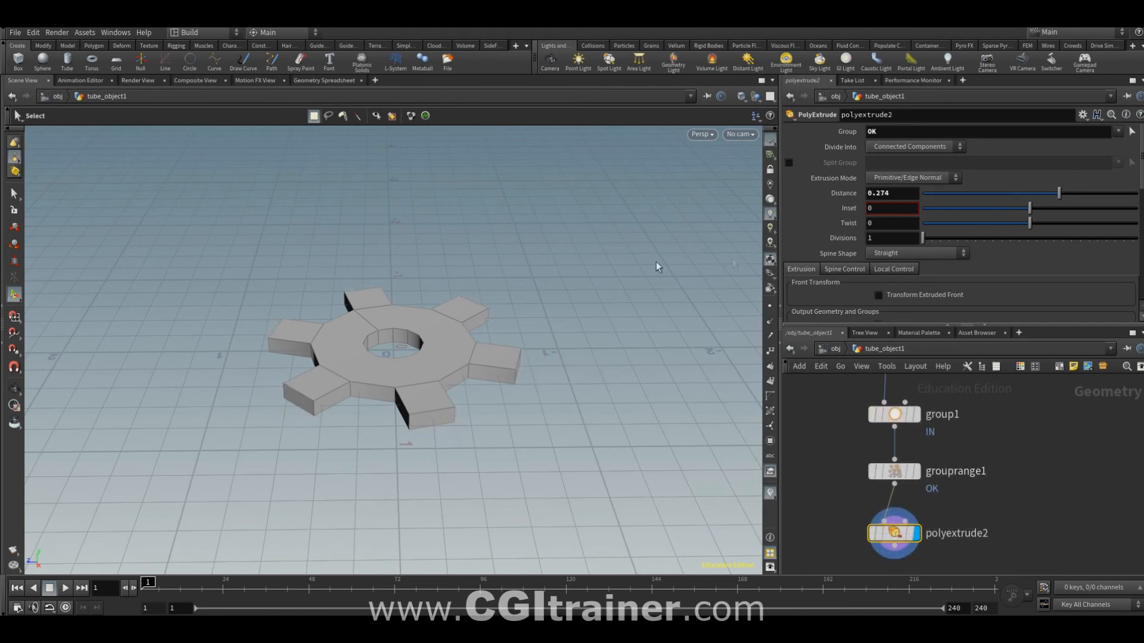
middle_drag(822, 380, 867, 526)
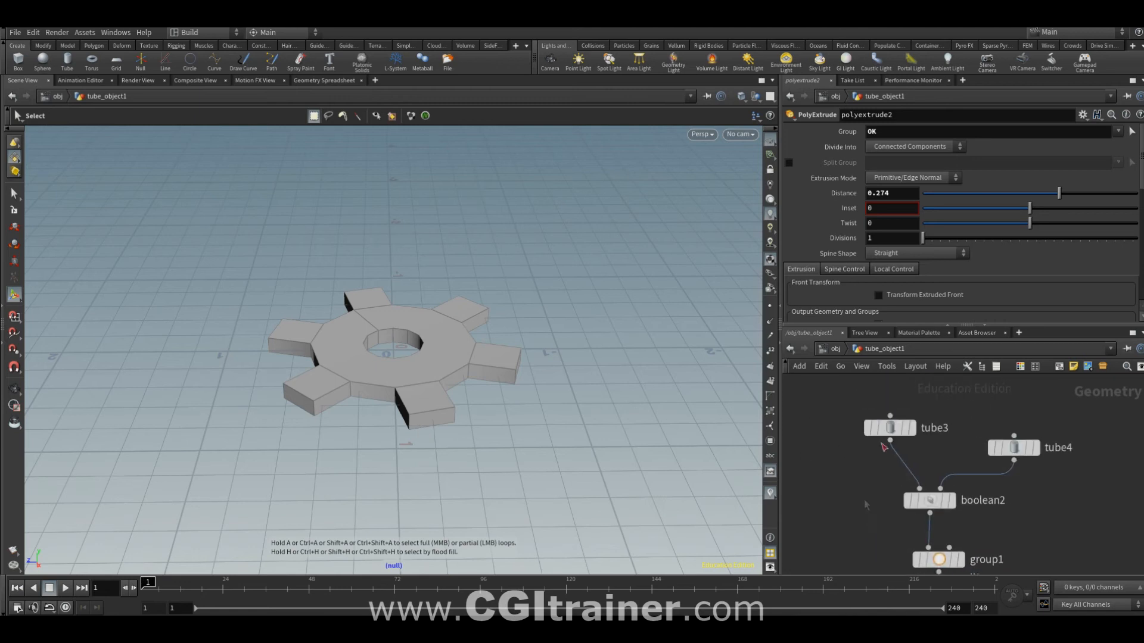
Step: Set the outer tube3's columns to 28 and the inner tube4's radius scale to 0.251
click(890, 428)
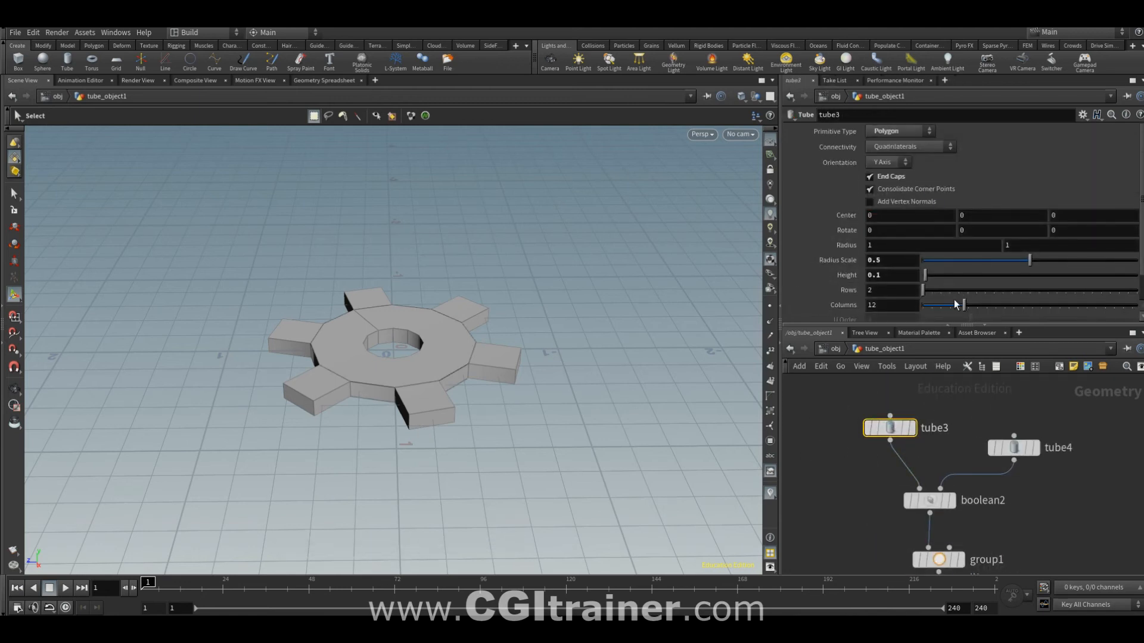
drag(965, 304, 1037, 305)
click(1015, 449)
mouse_move(961, 261)
mouse_down()
mouse_move(987, 266)
mouse_move(978, 265)
mouse_up()
scroll(876, 549, down, 1)
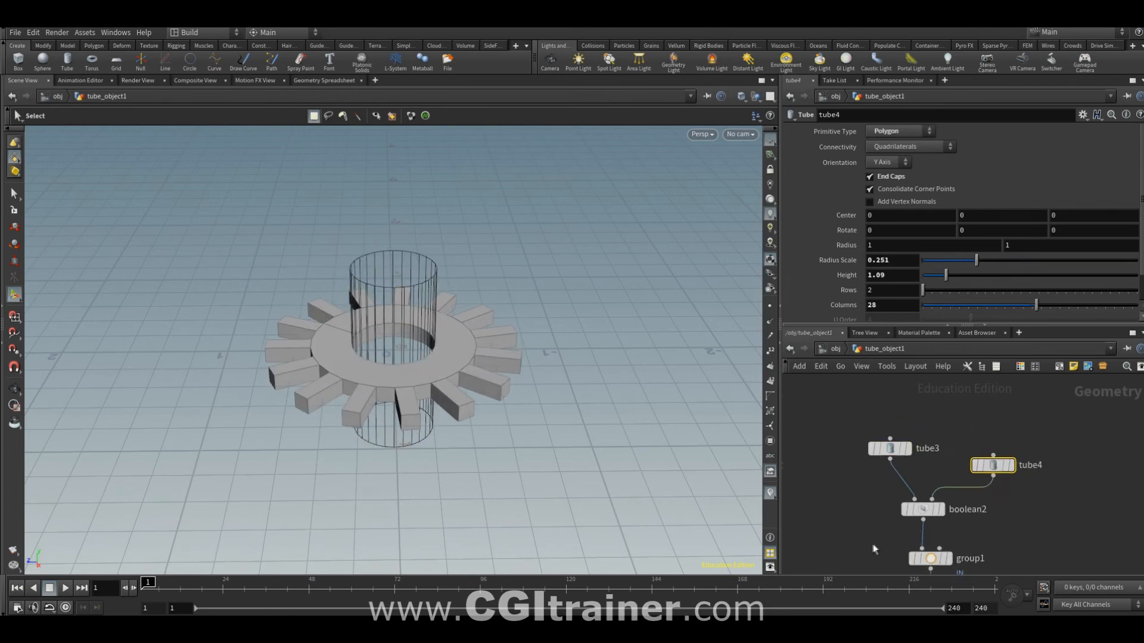
Step: Display and select polyextrude1 in the first gear's network to compare its manually selected face group with the procedural gear
middle_drag(875, 548, 872, 398)
click(923, 505)
drag(648, 347, 702, 489)
middle_drag(832, 523, 1021, 545)
click(868, 419)
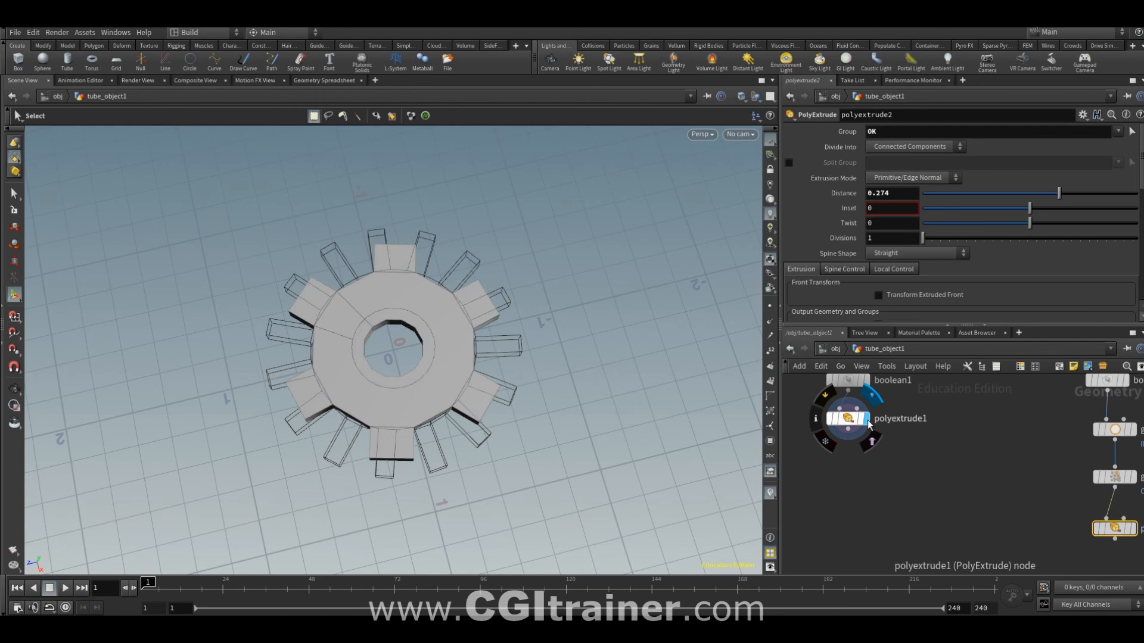
click(852, 418)
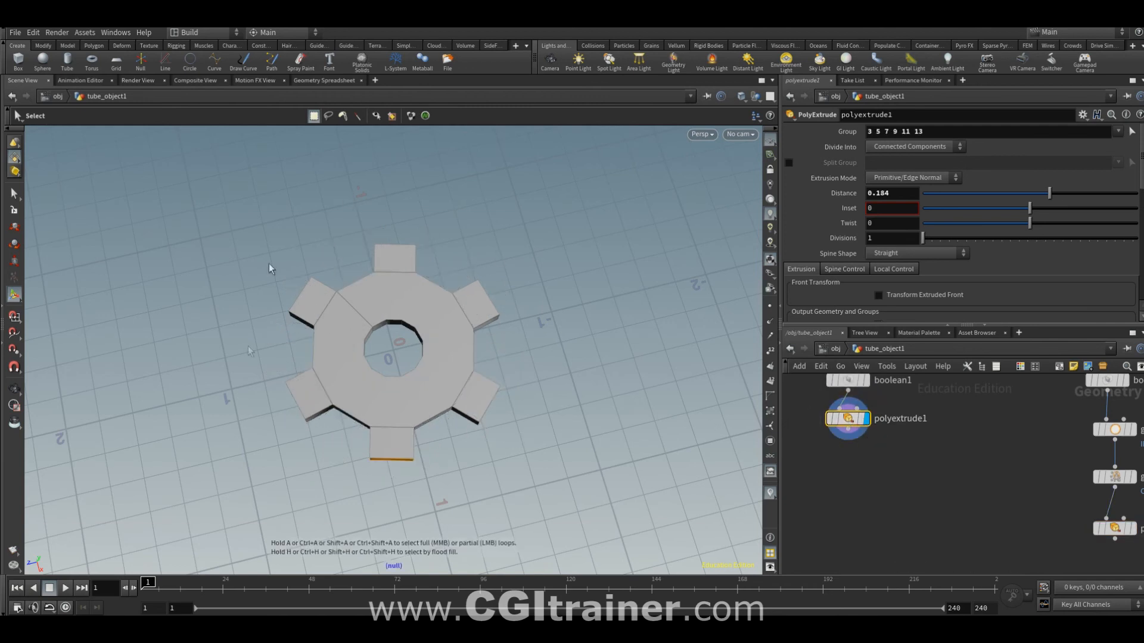
Step: Switch the display back to the procedural gear's polyextrude2 node and select it
middle_drag(977, 503, 792, 422)
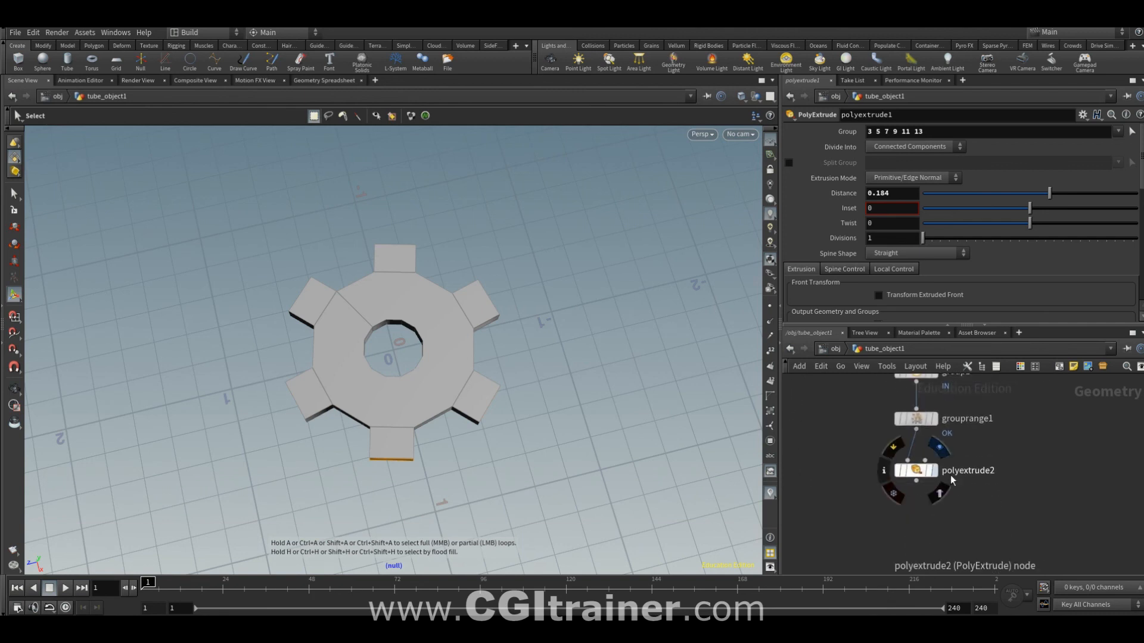
click(935, 472)
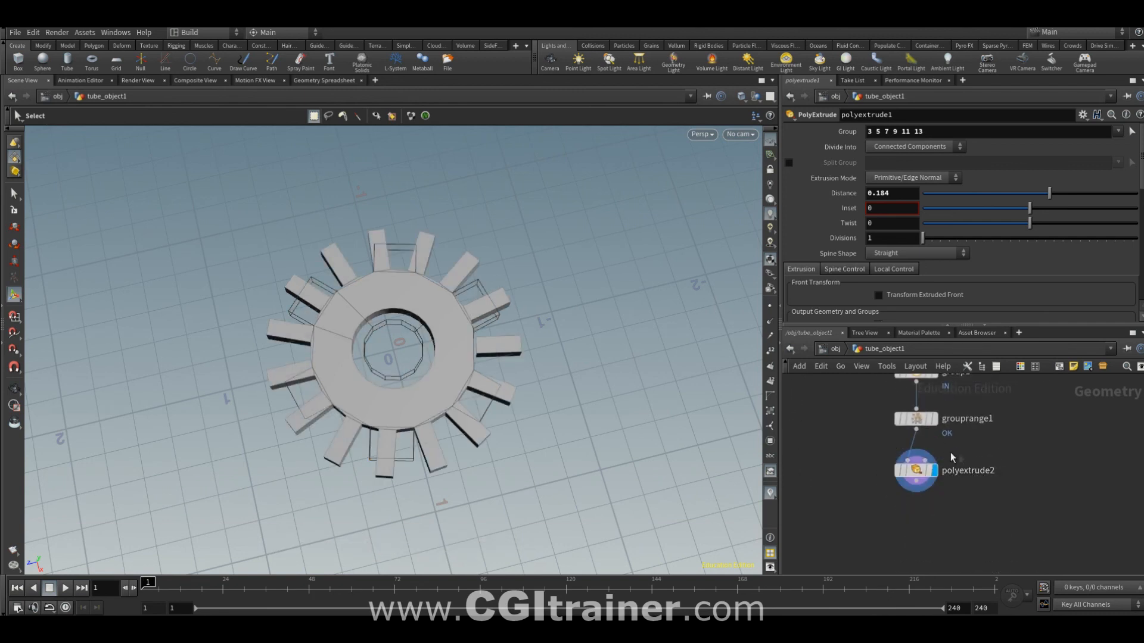
click(972, 467)
mouse_move(1031, 405)
middle_down()
mouse_move(1043, 530)
mouse_move(1036, 459)
mouse_move(1050, 412)
middle_up()
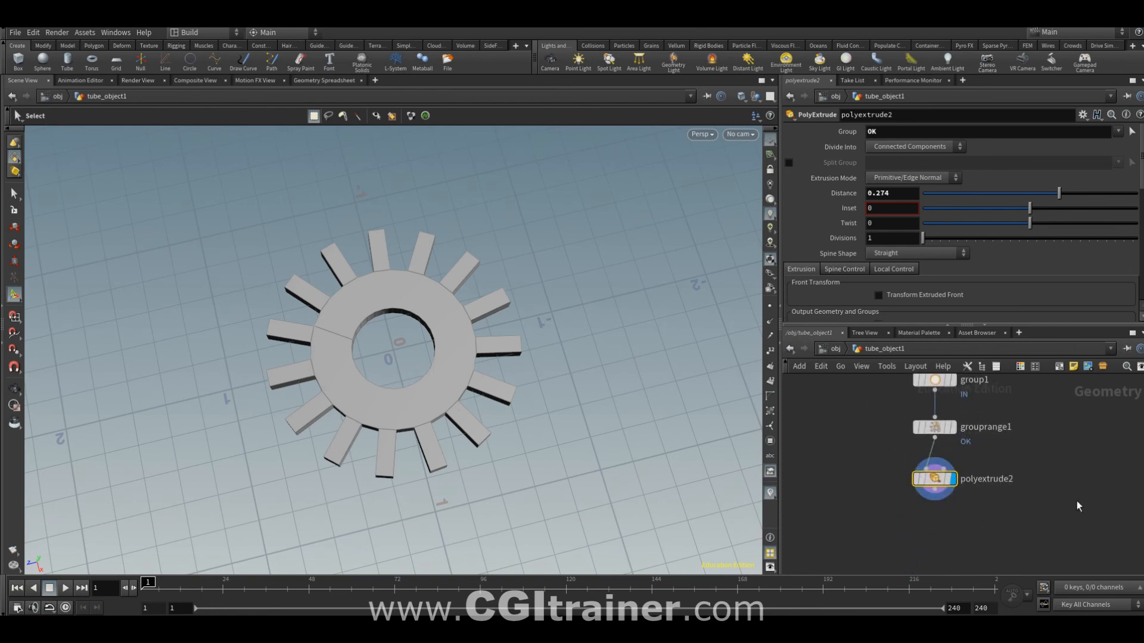